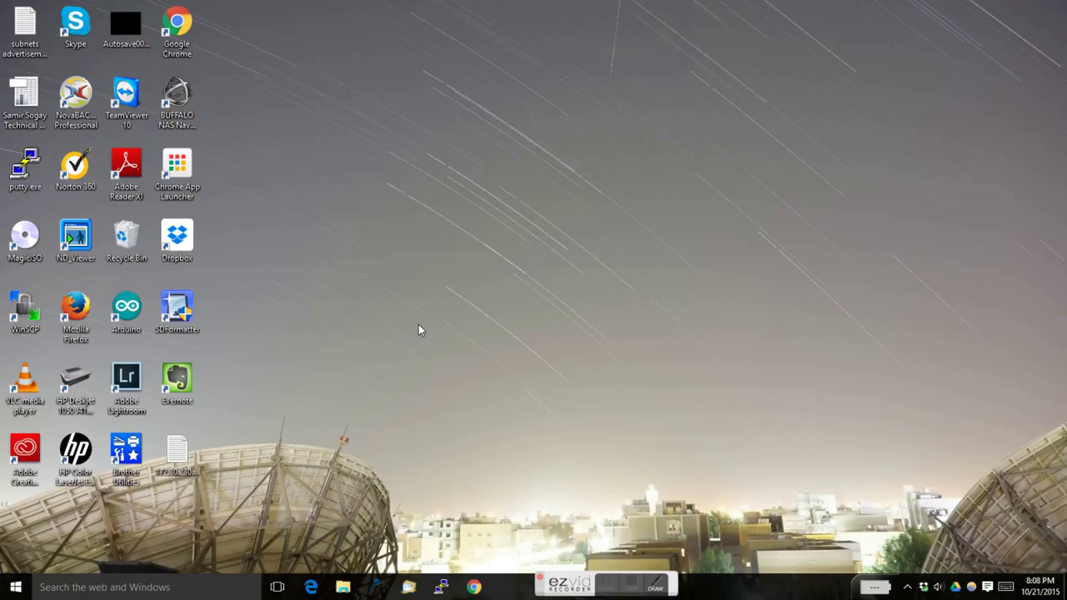
Launch NAS Navigator, log into the LinkStation admin, and view the Network settings (IP 192.168.100.135)
{"action": "double_click", "coordinate": [172, 106]}
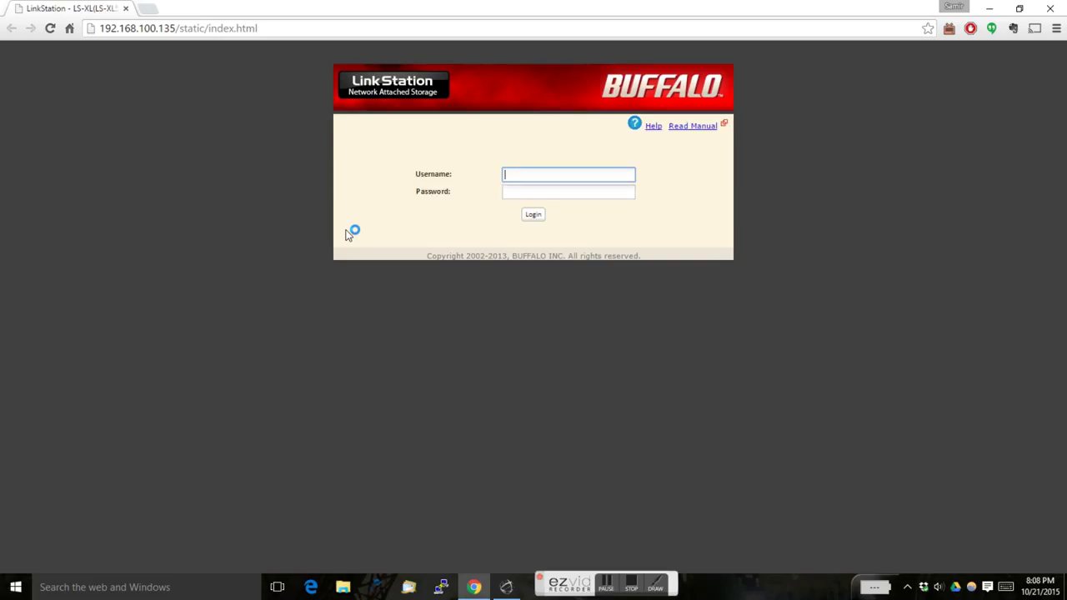
{"action": "type", "text": "admin"}
{"action": "key", "text": "Tab"}
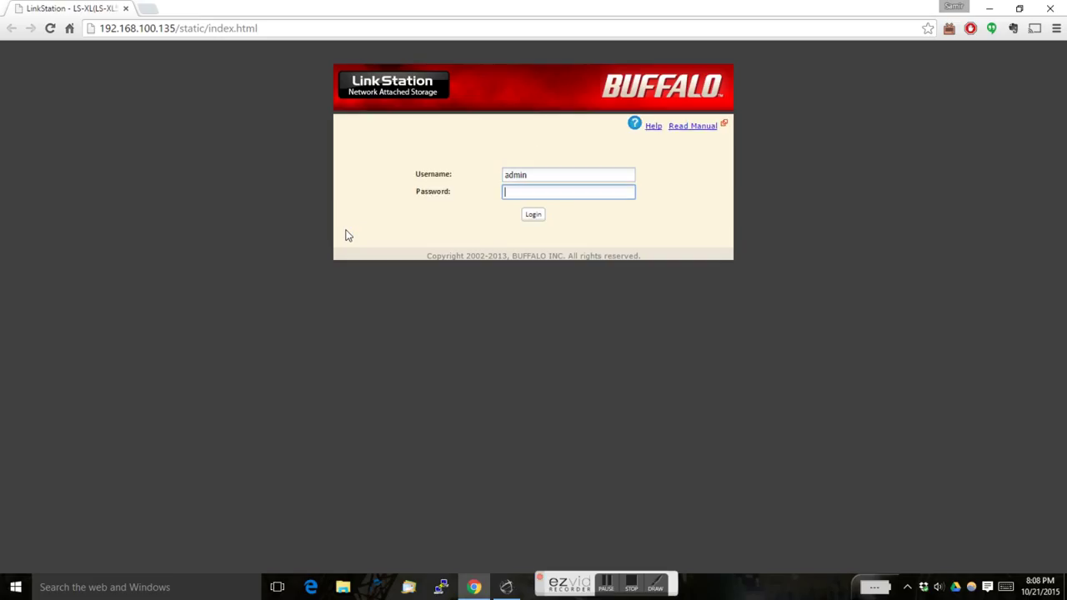
{"action": "type", "text": "password"}
{"action": "key", "text": "Return"}
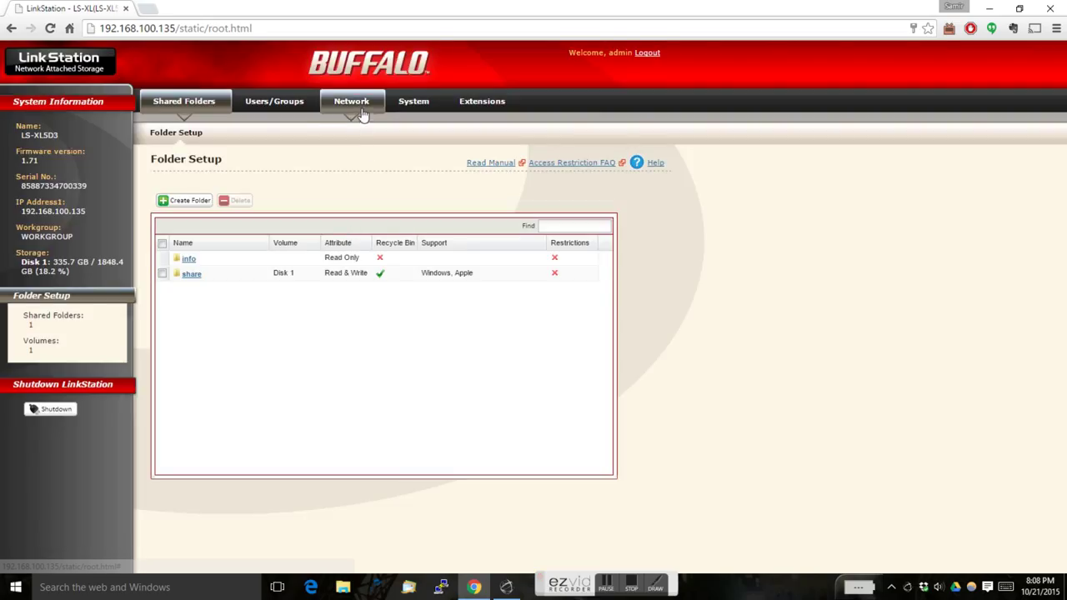
{"action": "left_click", "coordinate": [362, 108]}
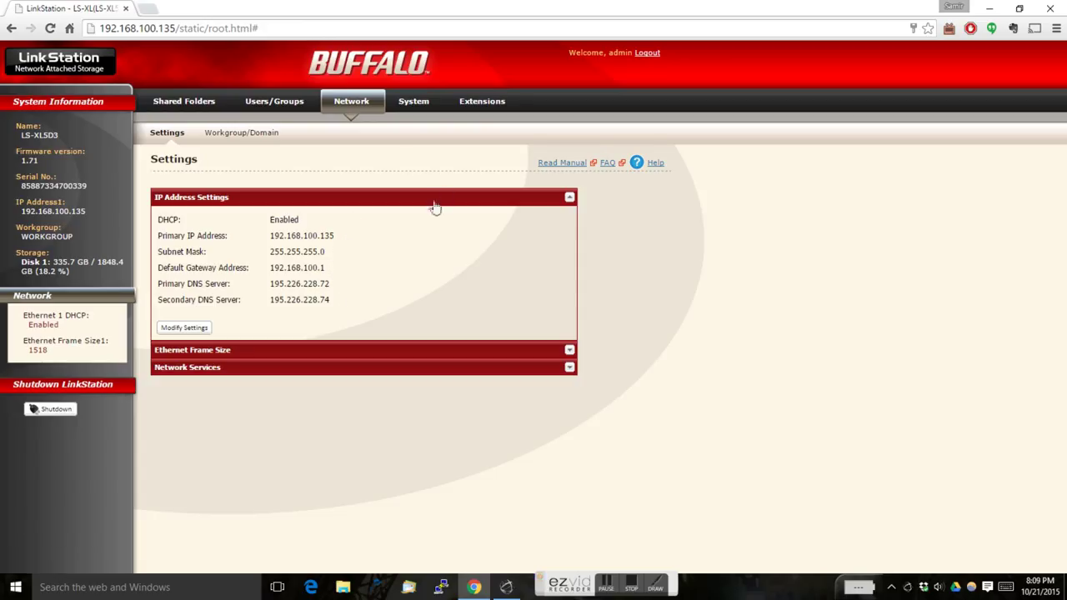
Go to Extensions and open the editable Advanced WebAccess Settings
{"action": "left_click", "coordinate": [485, 101]}
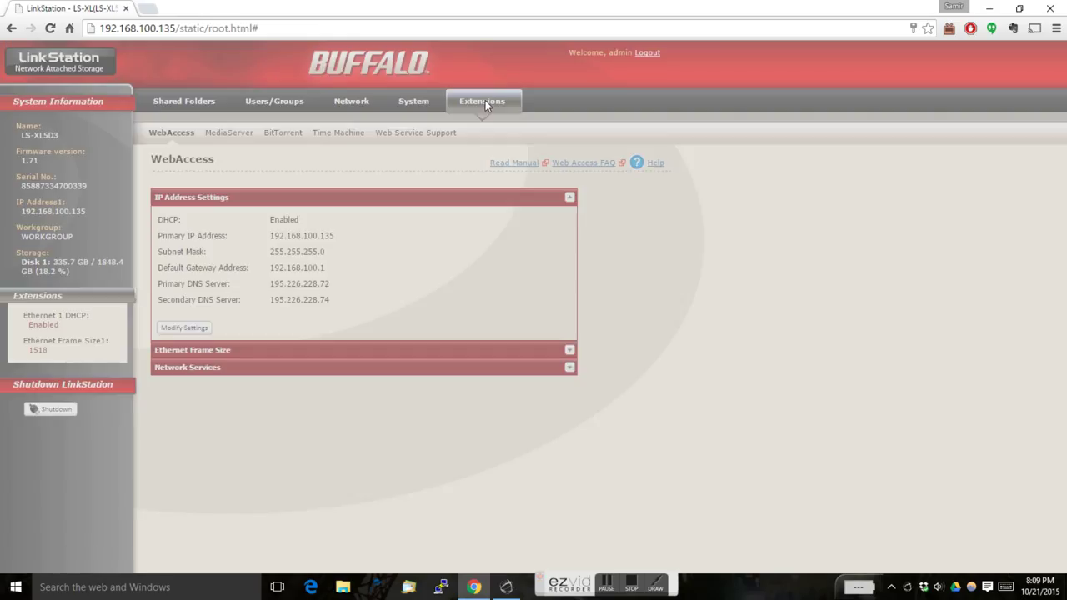
{"action": "scroll", "coordinate": [463, 302], "scroll_direction": "down", "scroll_amount": 1}
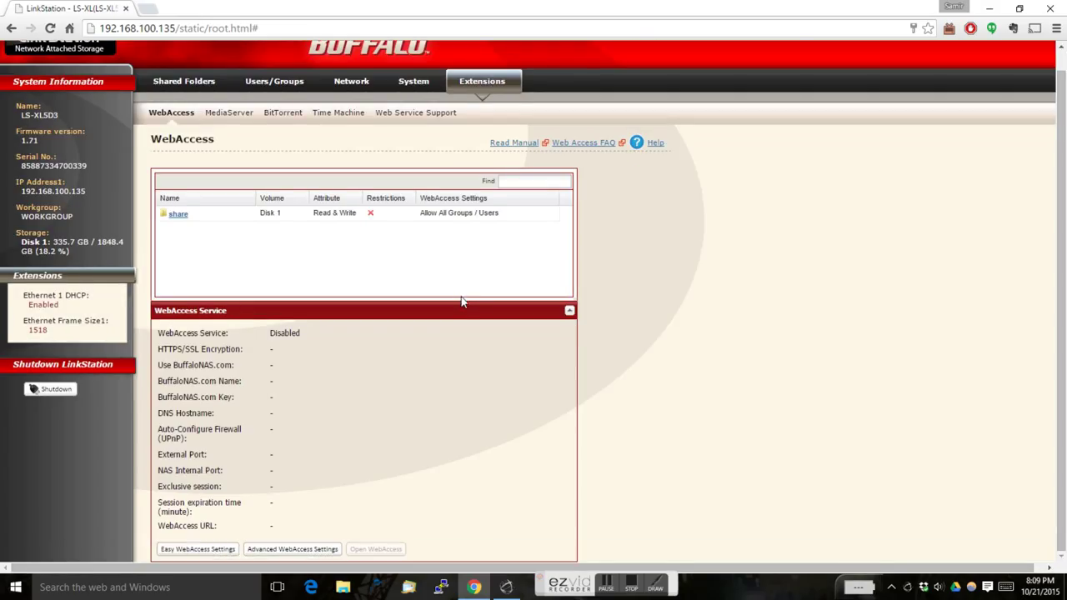
{"action": "left_click", "coordinate": [226, 555]}
{"action": "left_click", "coordinate": [305, 549]}
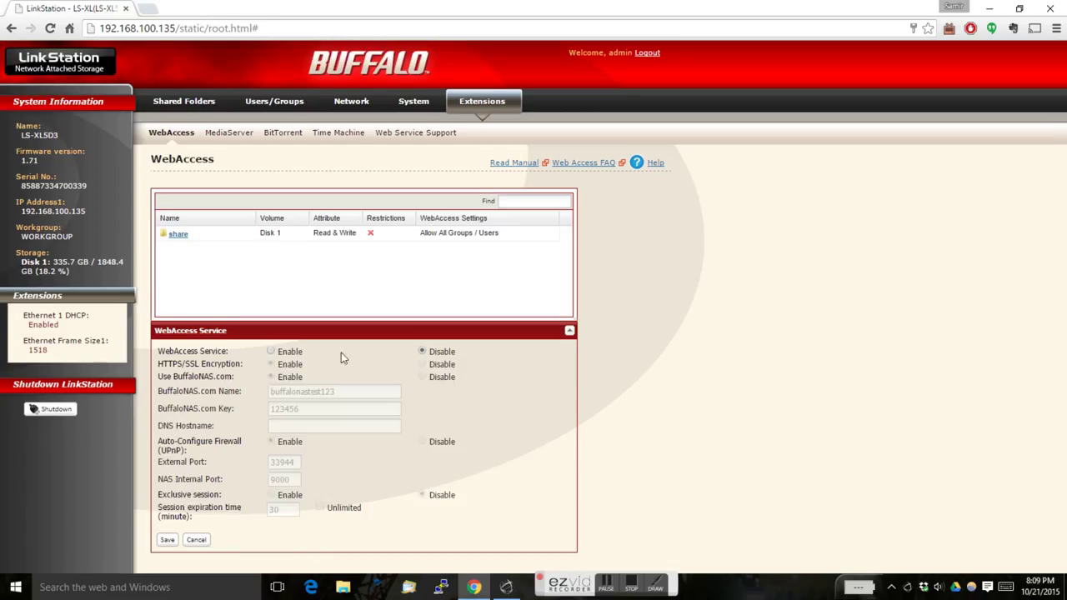
Enable the WebAccess service with UPnP disabled, save it, and open a new browser tab
{"action": "left_click", "coordinate": [271, 352]}
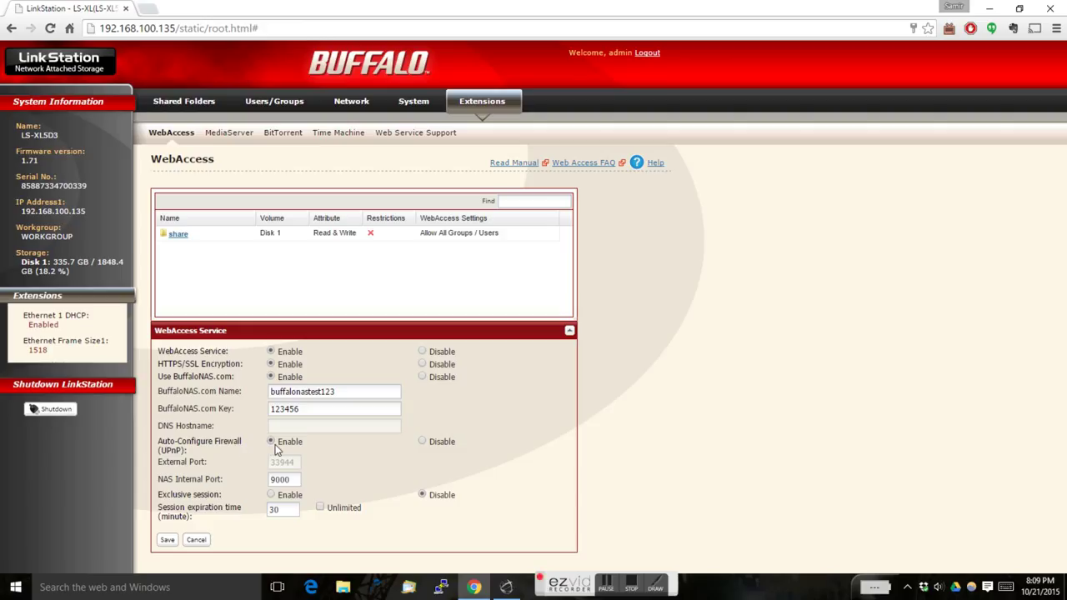
{"action": "left_click", "coordinate": [422, 442]}
{"action": "left_click", "coordinate": [168, 539]}
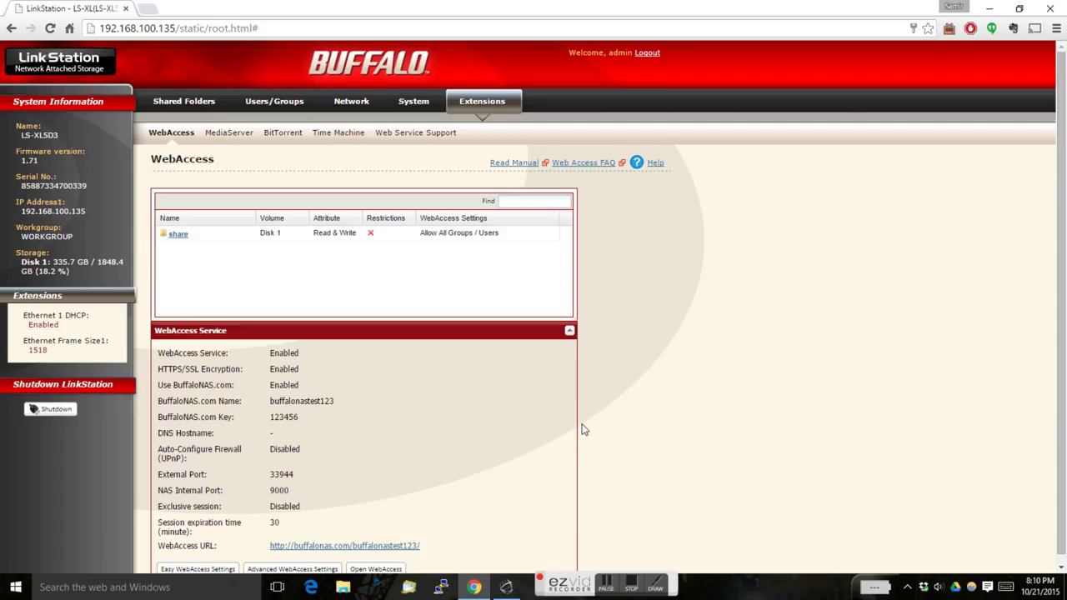
{"action": "scroll", "coordinate": [675, 379], "scroll_direction": "down", "scroll_amount": 1}
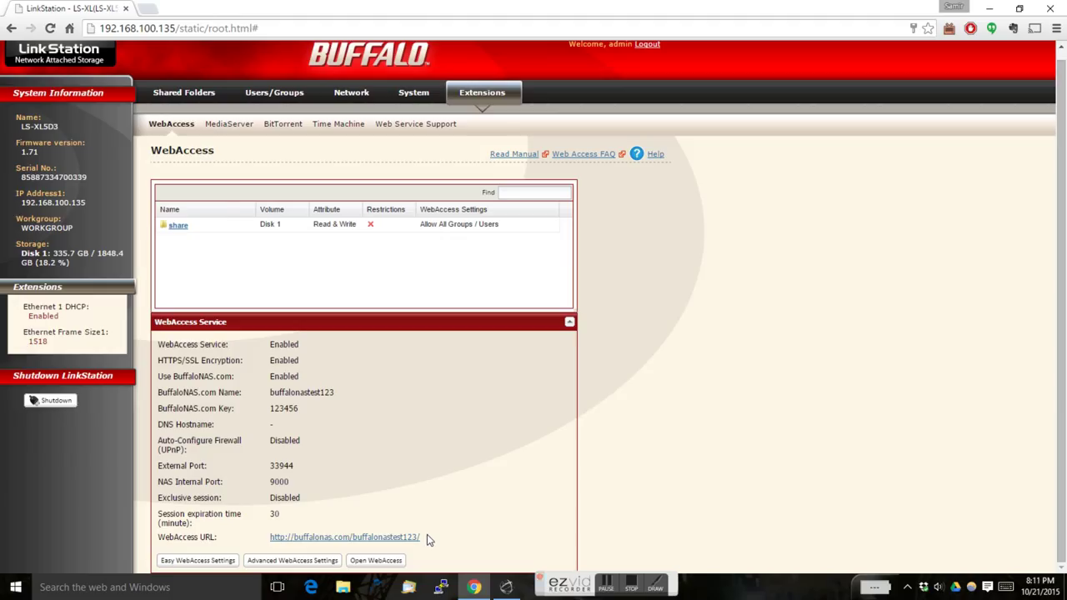
{"action": "left_click", "coordinate": [147, 9]}
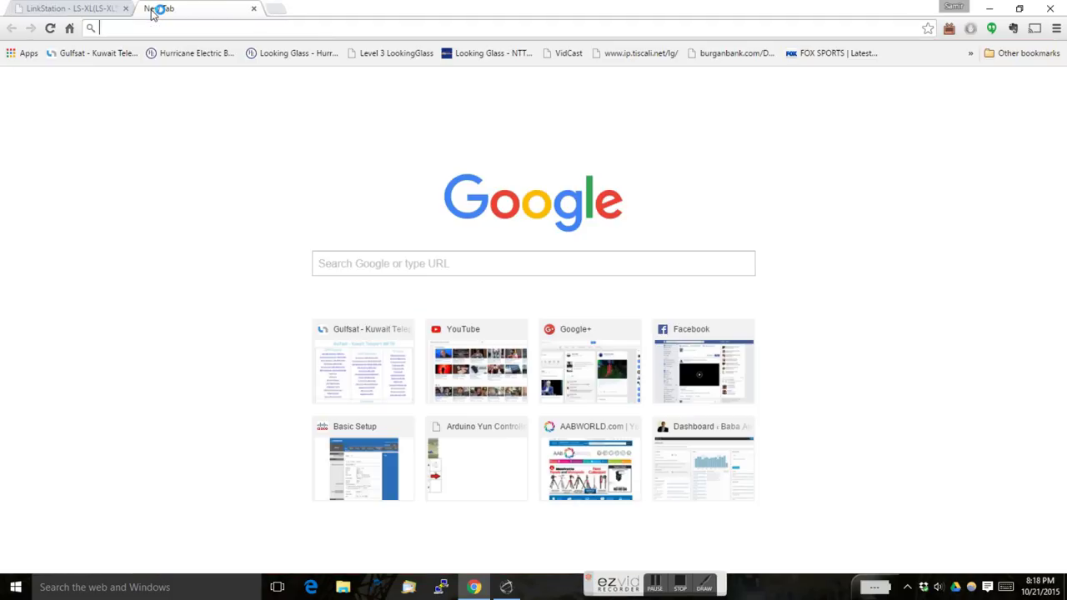
Open the Linksys router at 192.168.100.10 and start a new NAS rule in Single Port Forwarding
{"action": "type", "text": "192.16"}
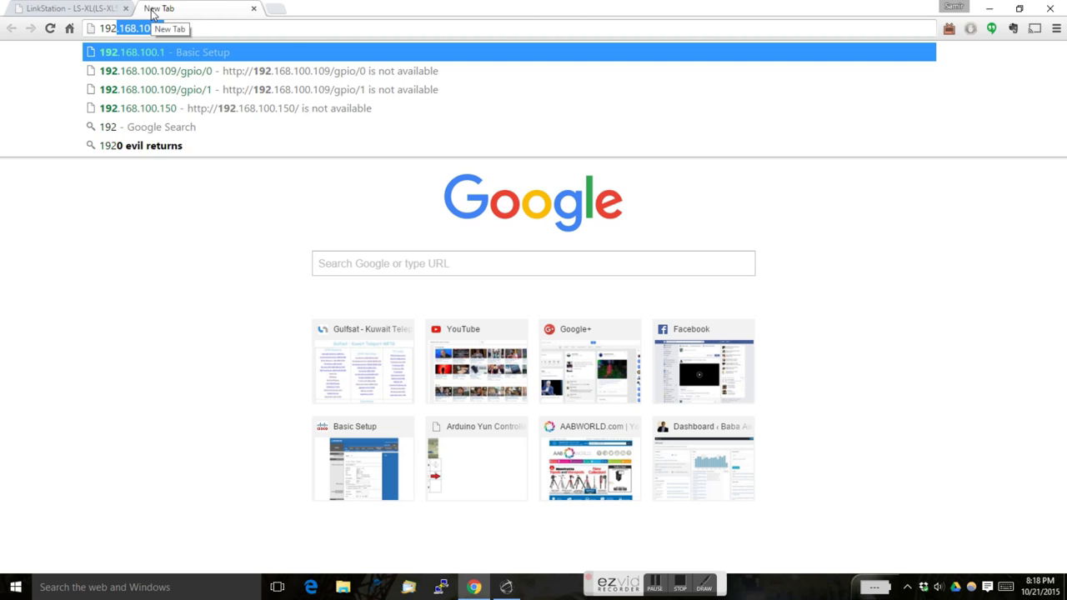
{"action": "type", "text": "8.100.10"}
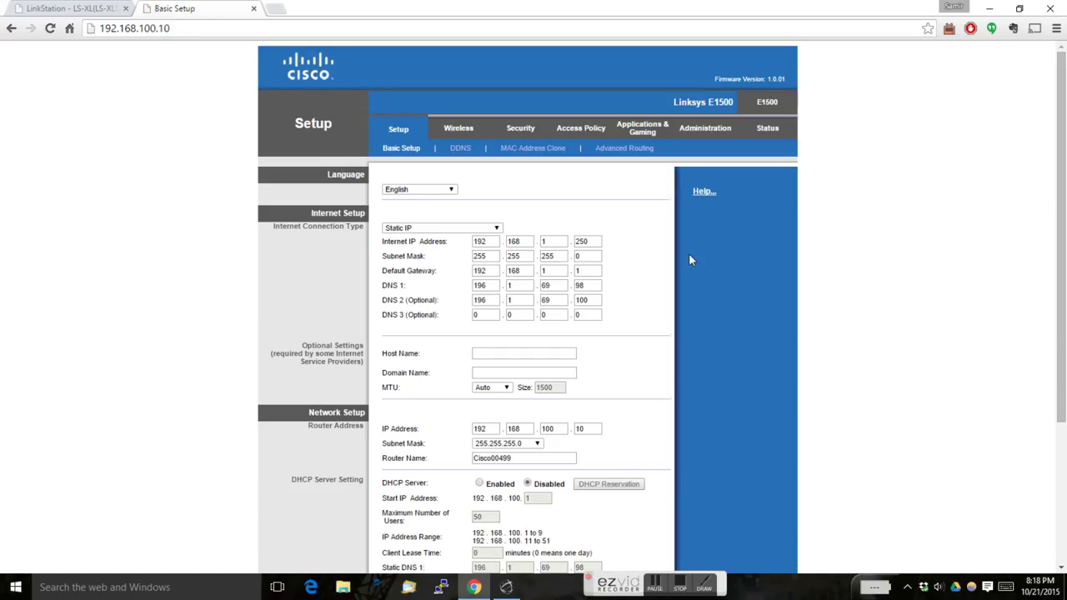
{"action": "left_click", "coordinate": [649, 131]}
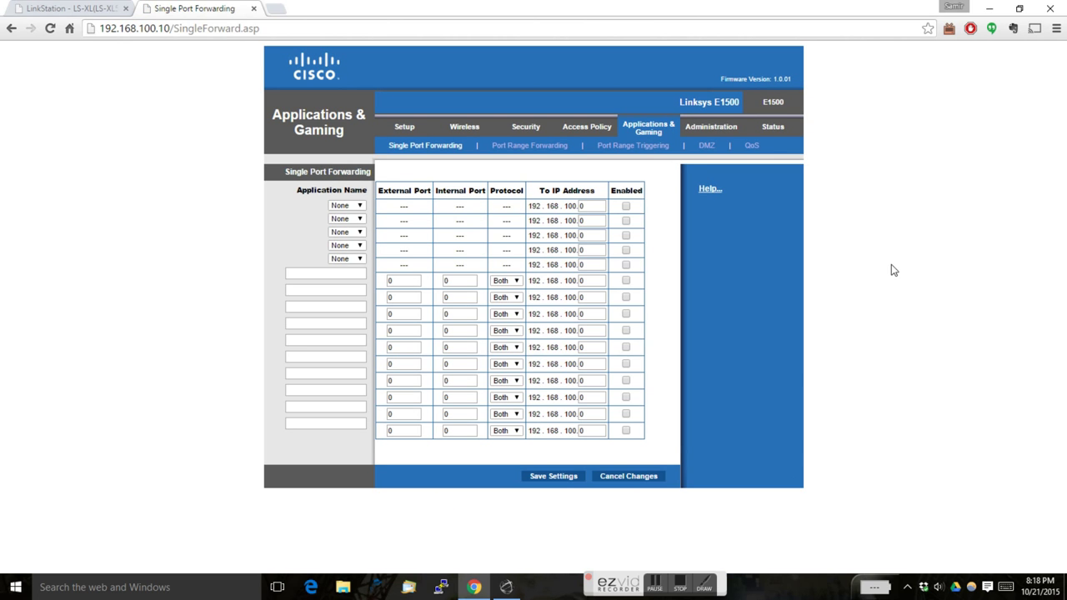
{"action": "left_click", "coordinate": [354, 273]}
Set the rule's external port 33944 and internal port 9000, matching the NAS WebAccess settings
{"action": "double_click", "coordinate": [410, 280]}
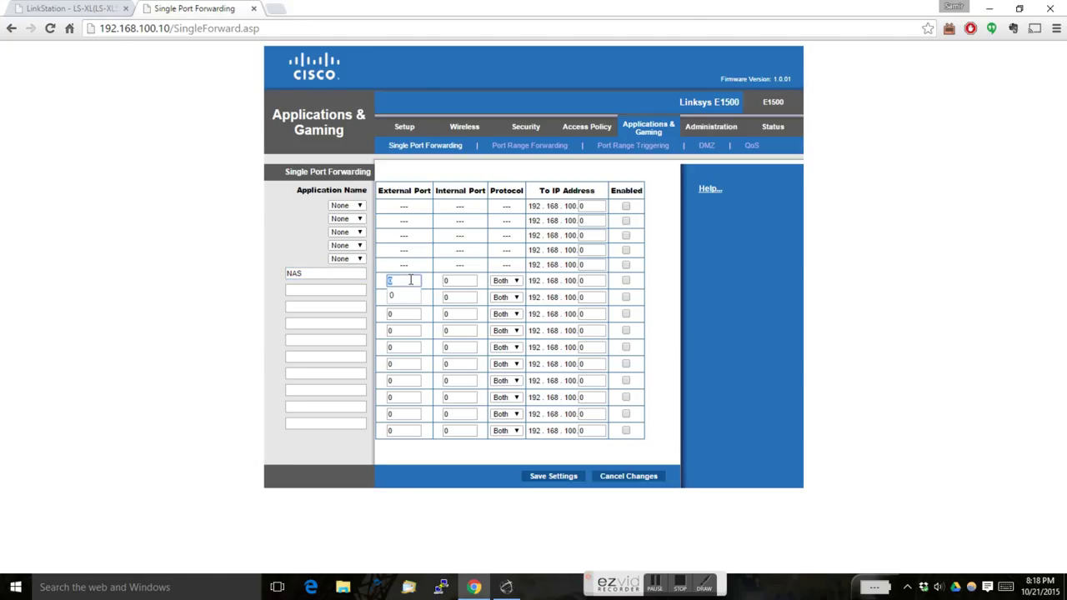
{"action": "left_click", "coordinate": [90, 9]}
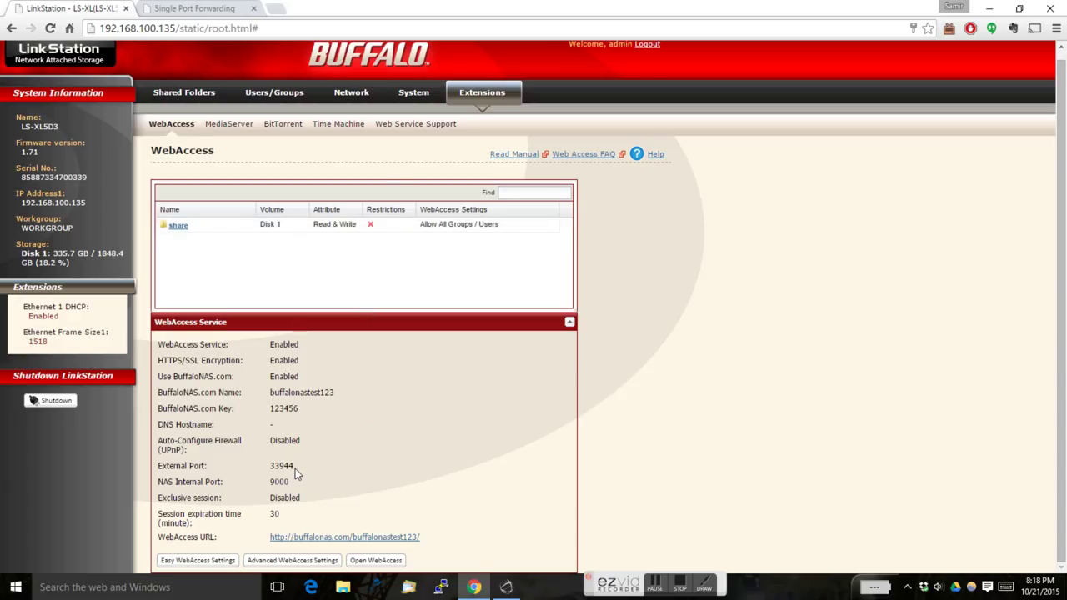
{"action": "left_click", "coordinate": [221, 8]}
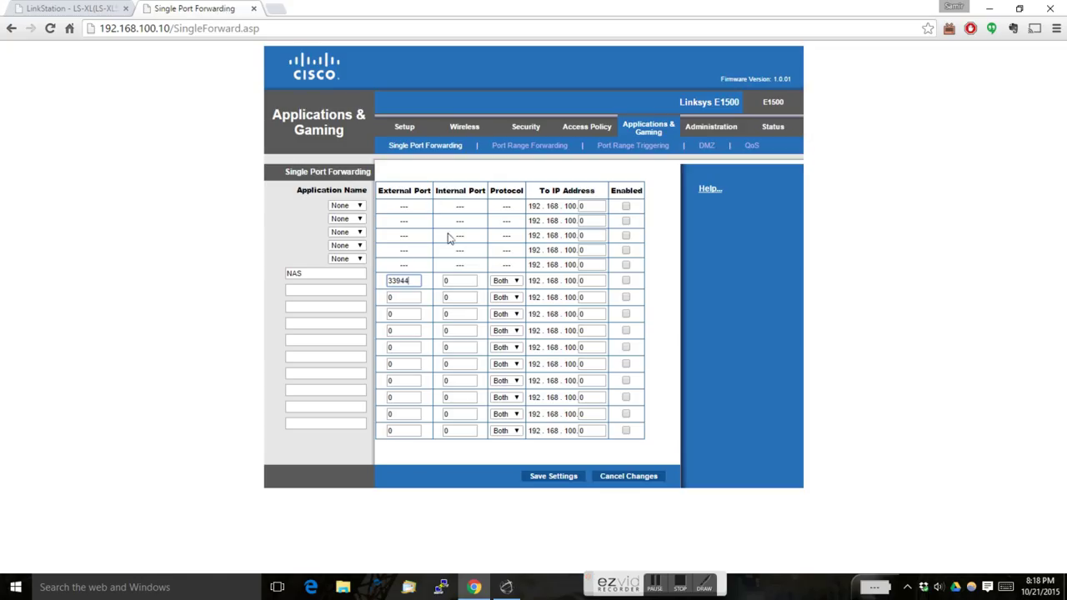
{"action": "double_click", "coordinate": [458, 280]}
{"action": "left_click", "coordinate": [90, 9]}
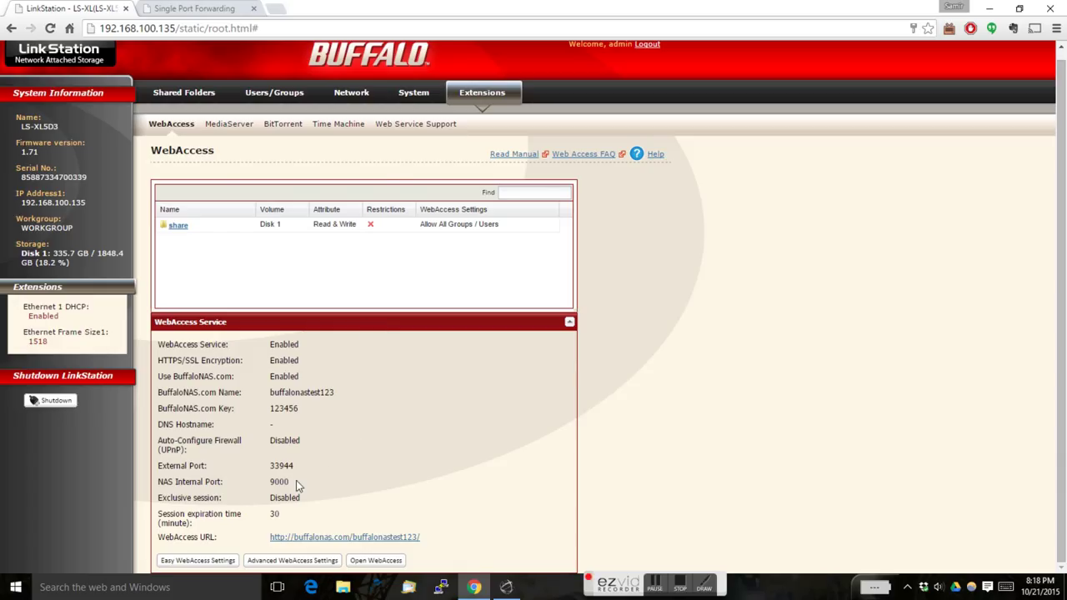
{"action": "left_click", "coordinate": [197, 8]}
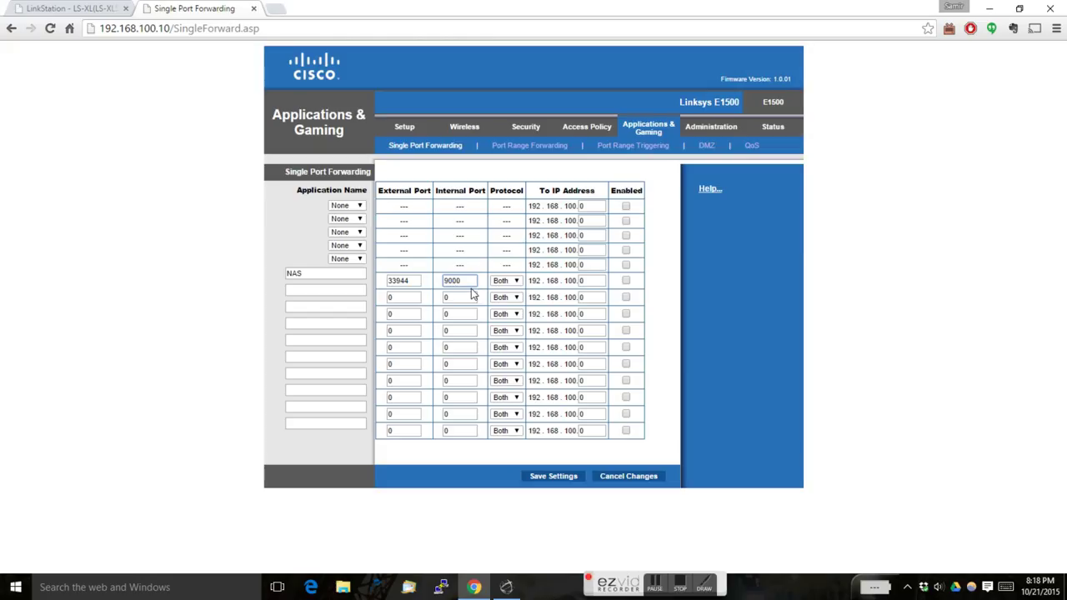
Point the NAS rule to 192.168.100.135 and save the port forwarding settings
{"action": "double_click", "coordinate": [583, 281]}
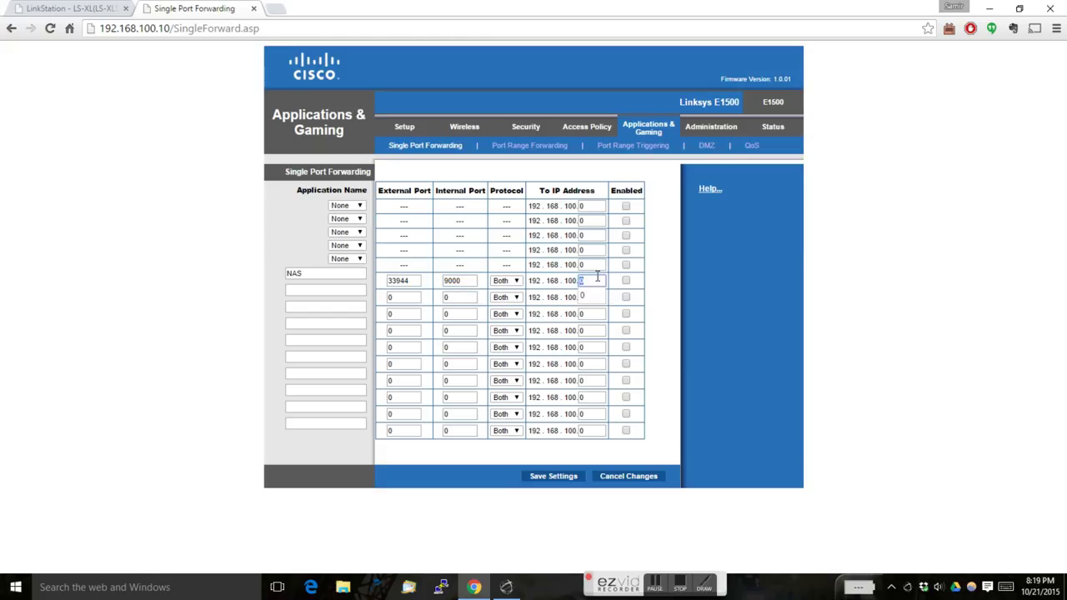
{"action": "type", "text": "135"}
{"action": "left_click", "coordinate": [566, 479]}
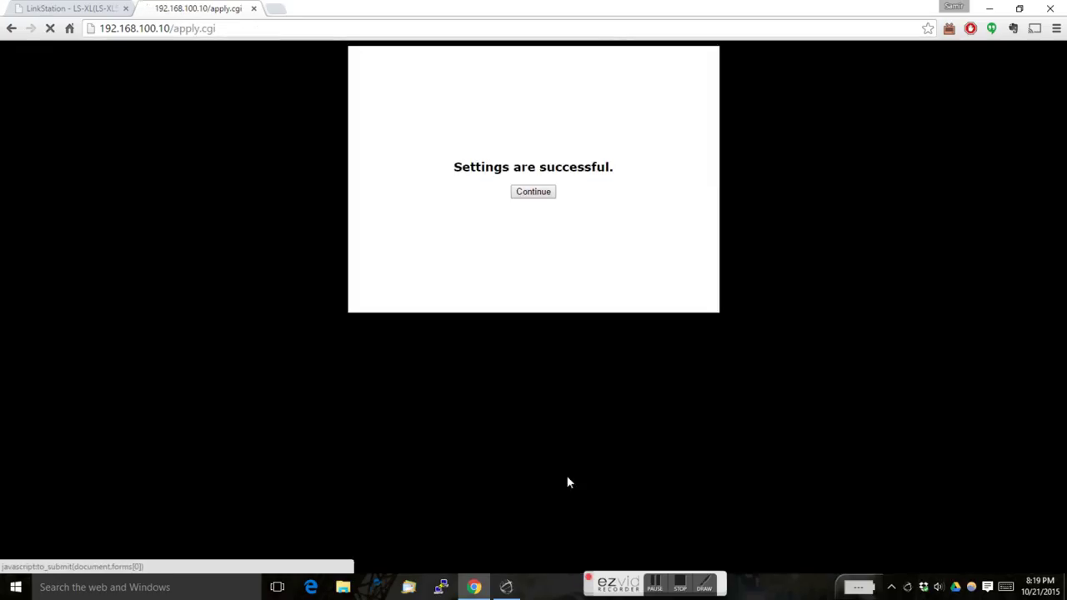
{"action": "left_click", "coordinate": [544, 197]}
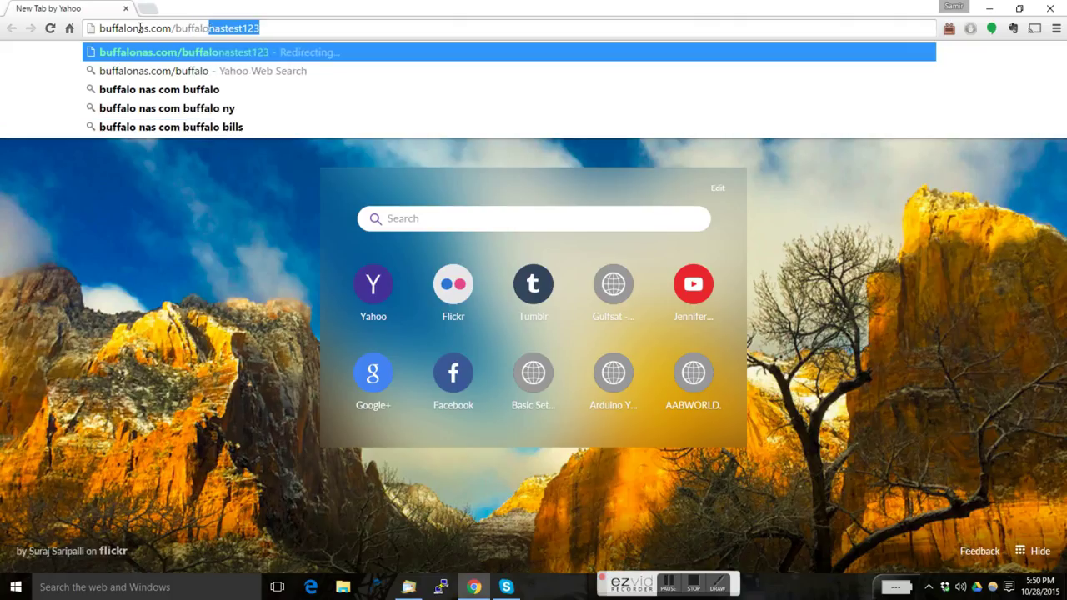
Browse to buffalonas.com/buffalonastest123 and get past the certificate warning
{"action": "type", "text": "nastest123"}
{"action": "key", "text": "Return"}
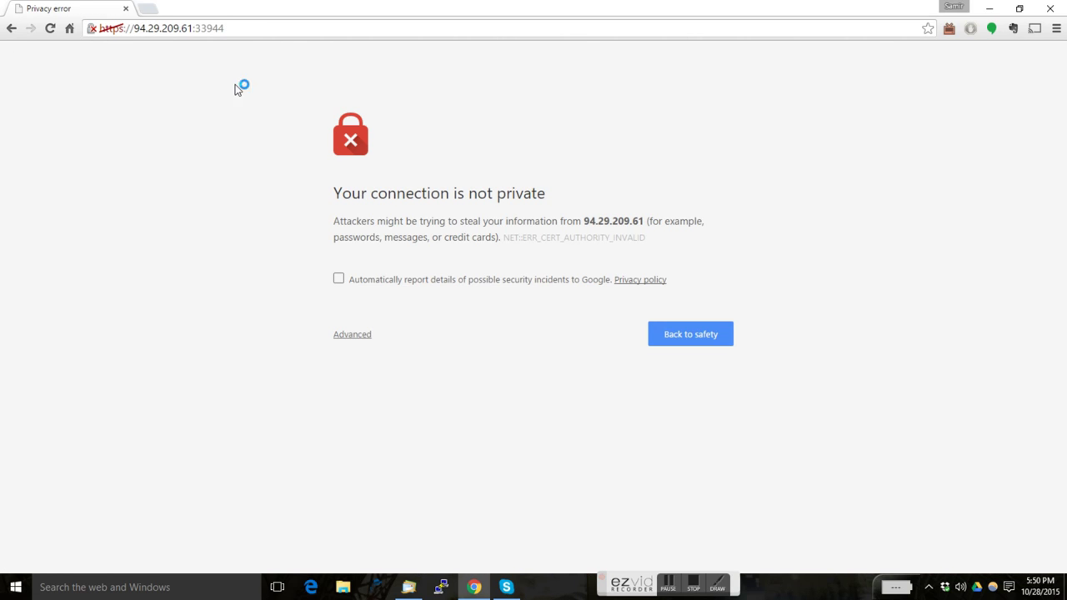
{"action": "left_click", "coordinate": [360, 336]}
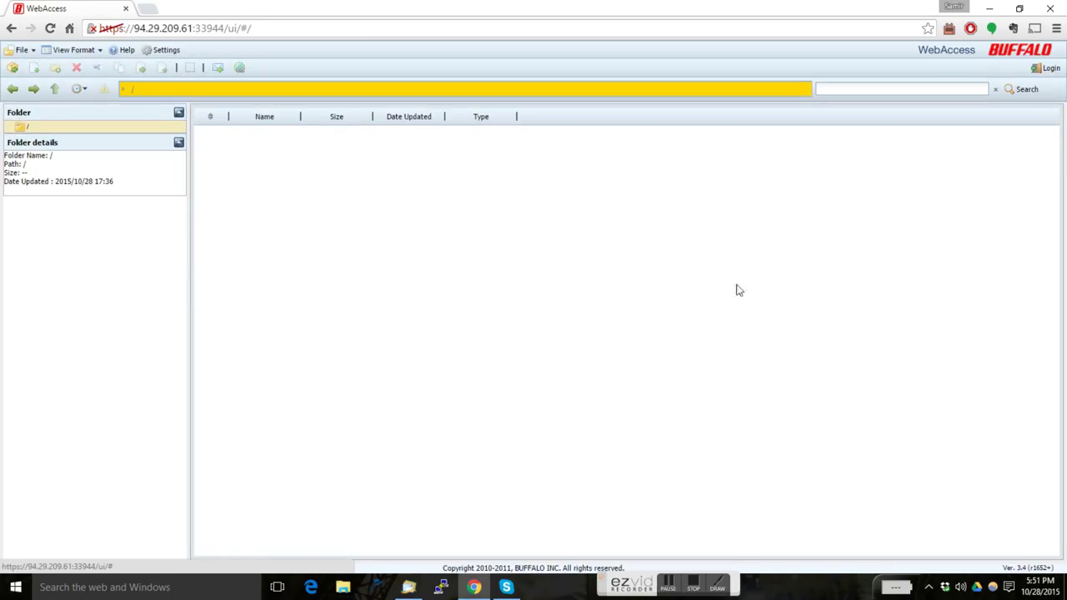
Log in to WebAccess with the administrator username and password, then select the share folder
{"action": "left_click", "coordinate": [1047, 68]}
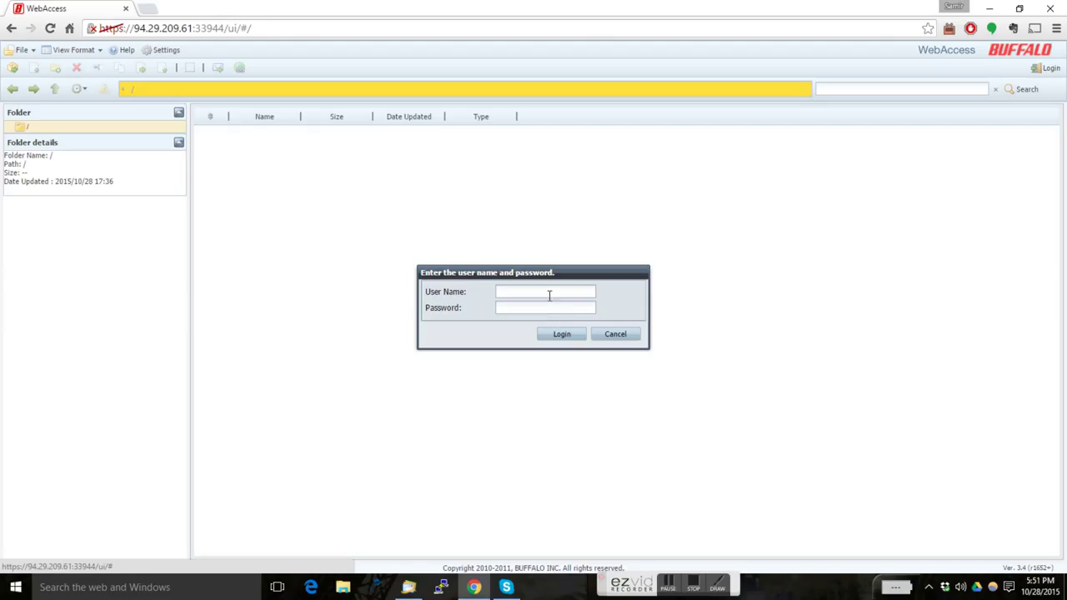
{"action": "left_click", "coordinate": [550, 295]}
{"action": "key", "text": "Tab"}
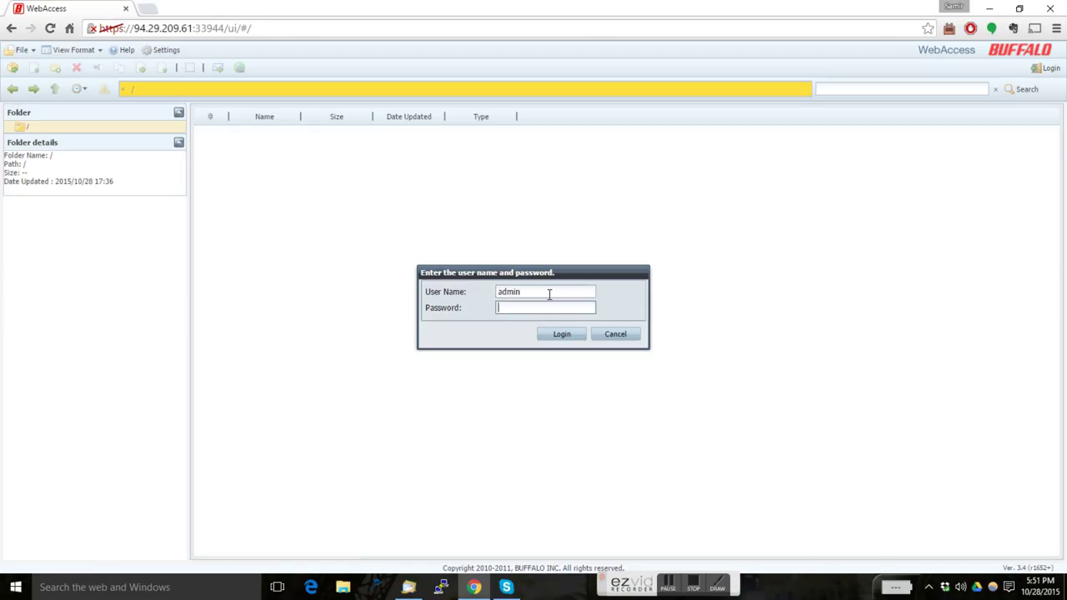
{"action": "left_click", "coordinate": [552, 334]}
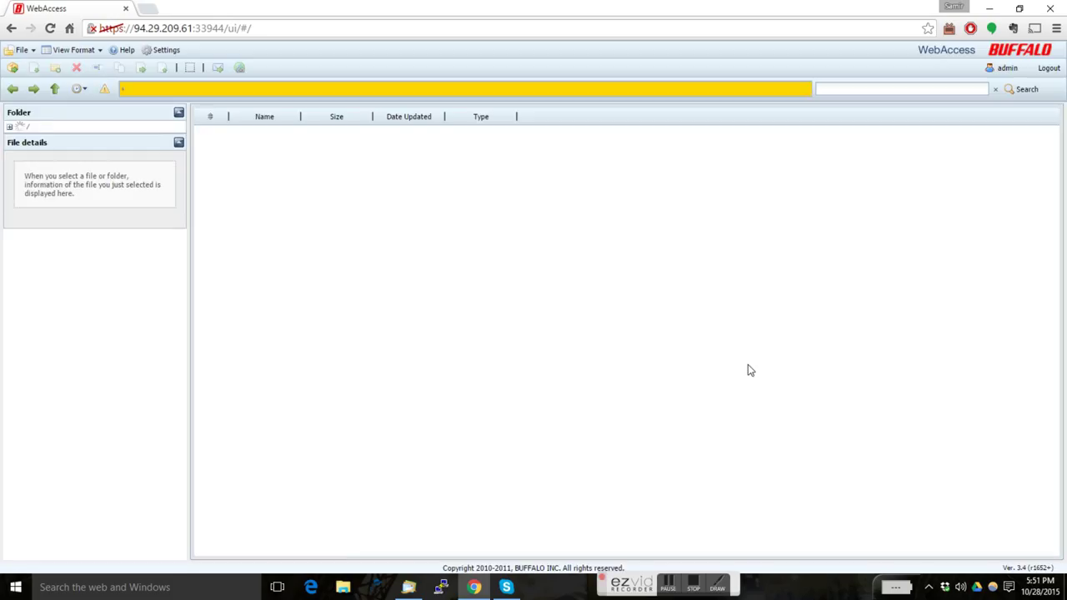
{"action": "left_click", "coordinate": [240, 185]}
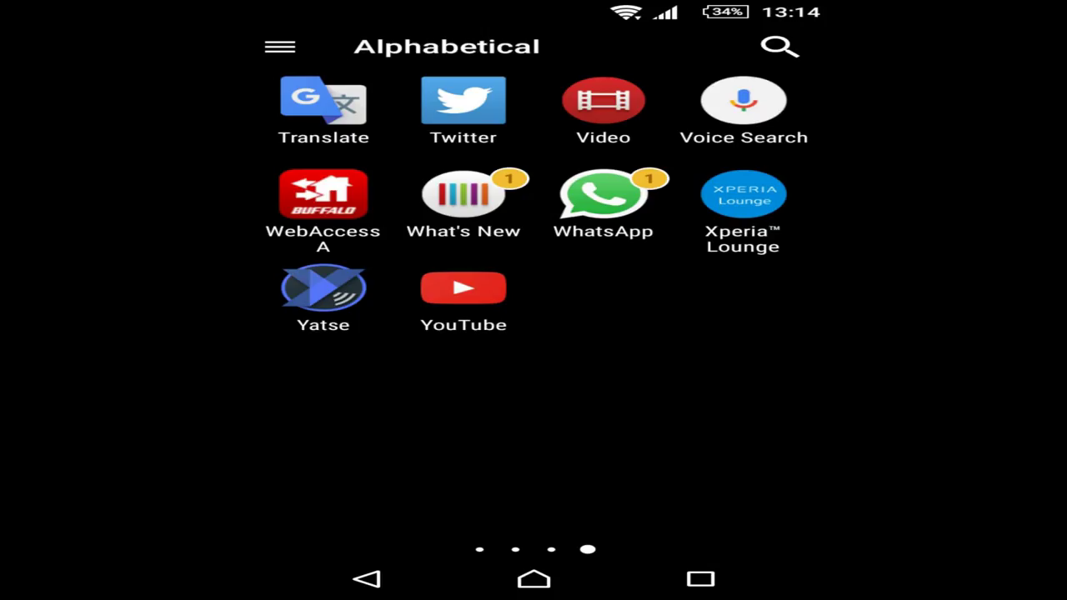
Launch WebAccess A, skip the introduction, and enter buffalonastest123 in the NAS List
{"action": "left_click", "coordinate": [322, 194]}
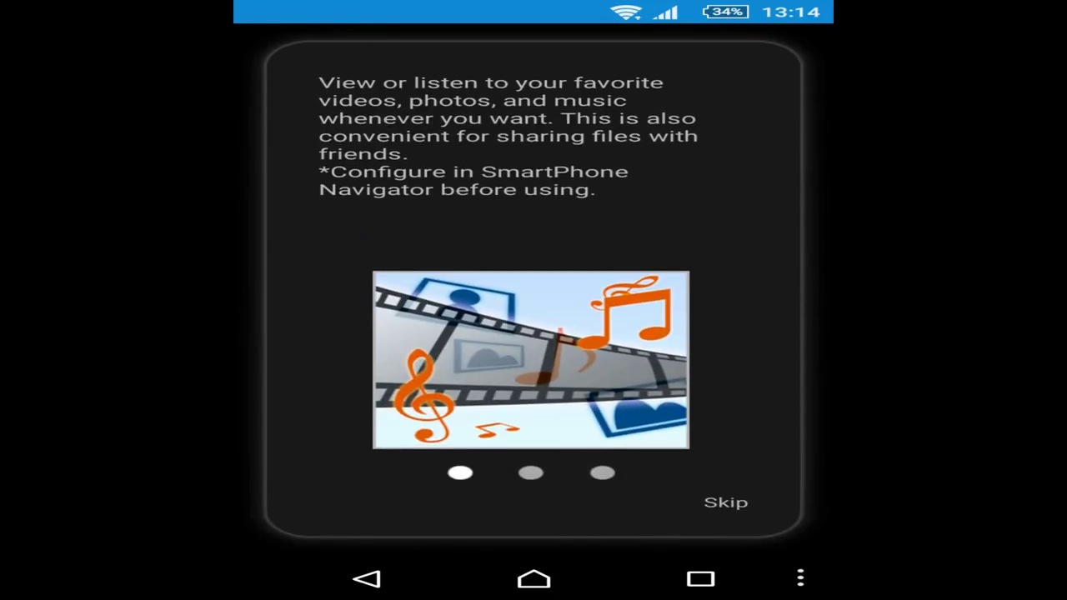
{"action": "left_click", "coordinate": [726, 503]}
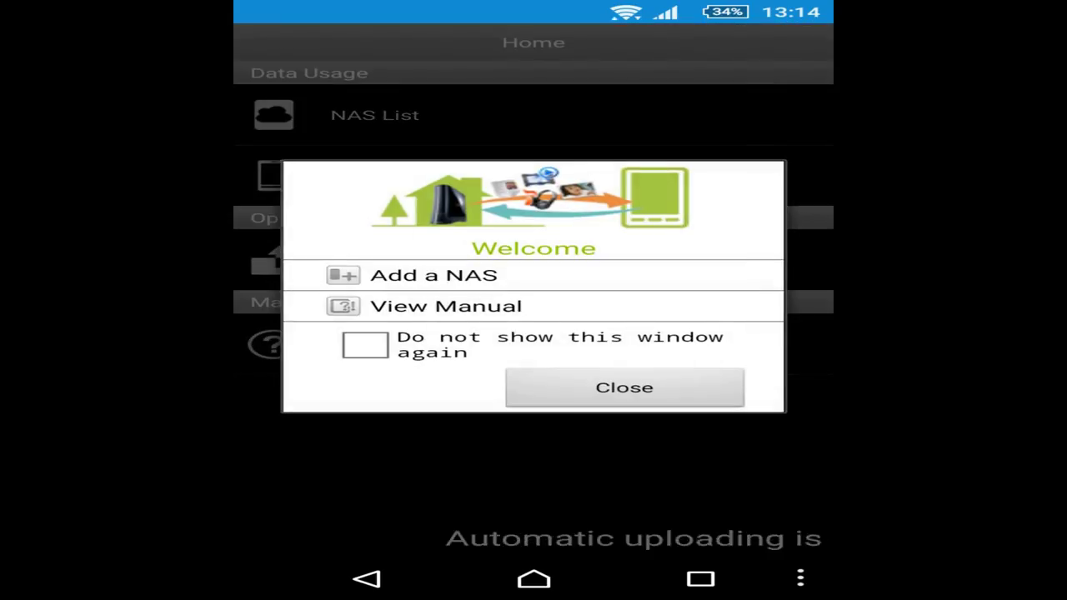
{"action": "left_click", "coordinate": [624, 387]}
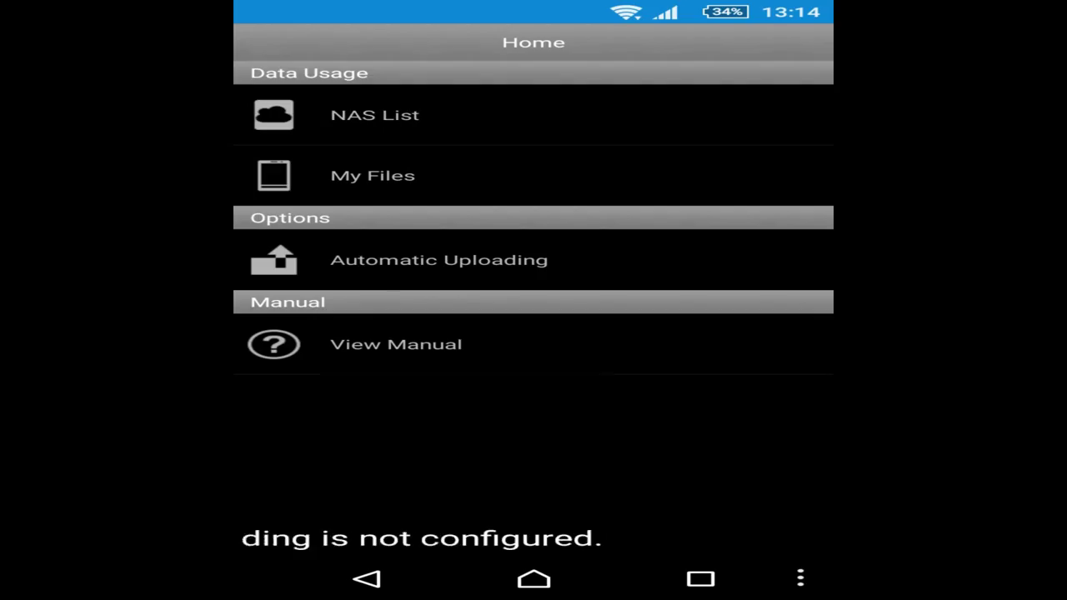
{"action": "left_click", "coordinate": [375, 115]}
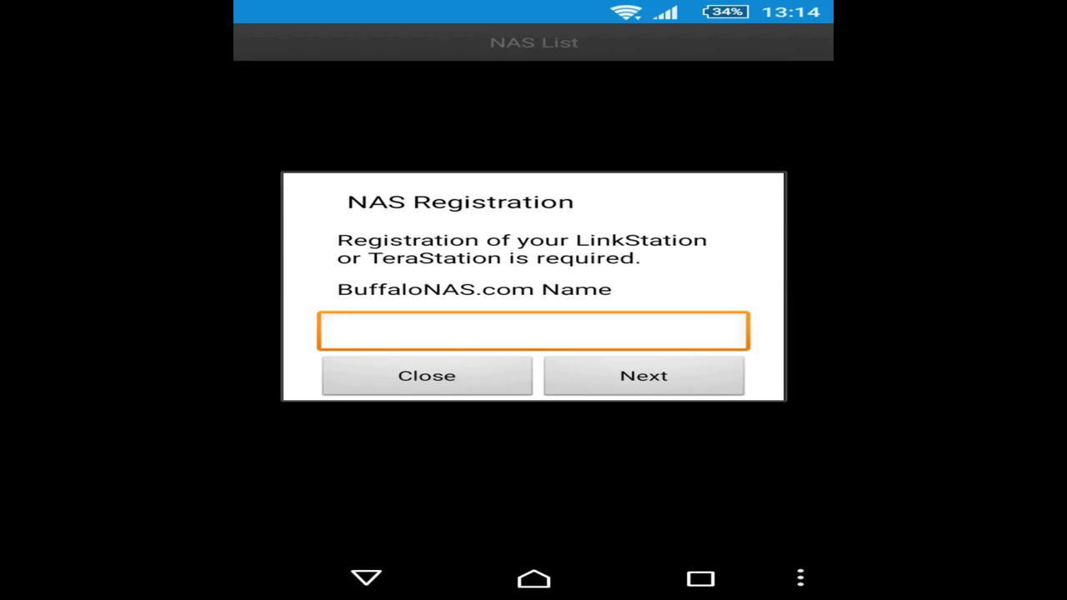
{"action": "type", "text": "buffalona"}
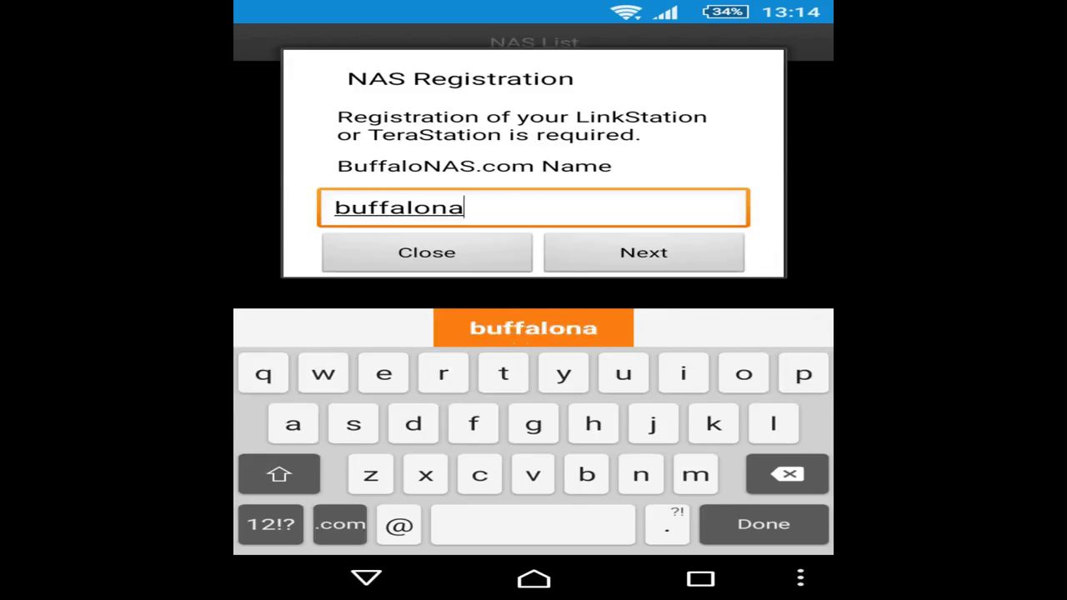
{"action": "type", "text": "stest123"}
{"action": "left_click", "coordinate": [644, 253]}
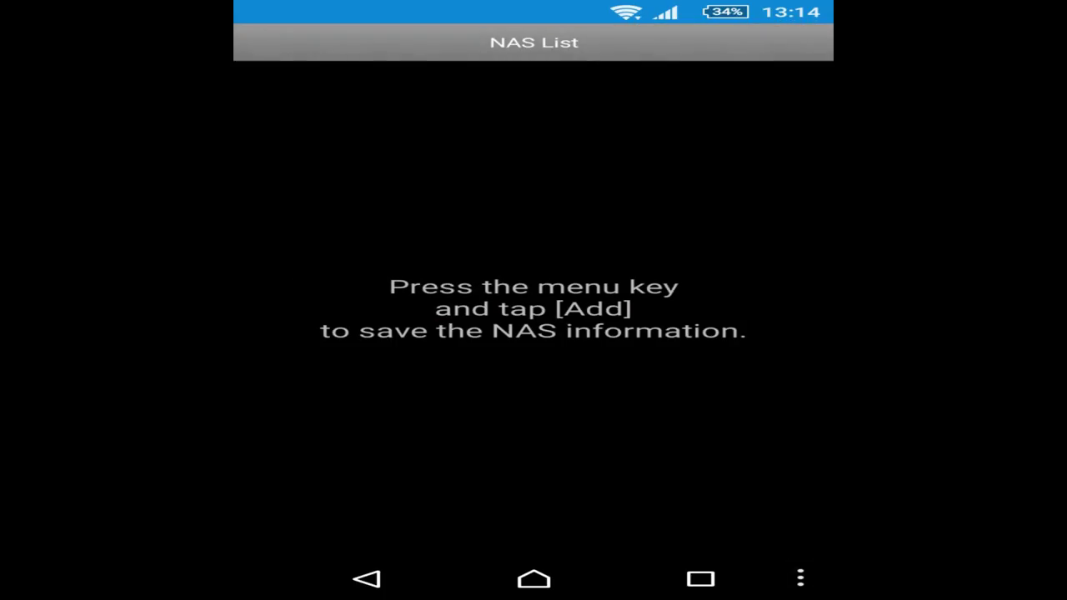
Add the NAS using the administrator username and password
{"action": "left_click", "coordinate": [801, 578]}
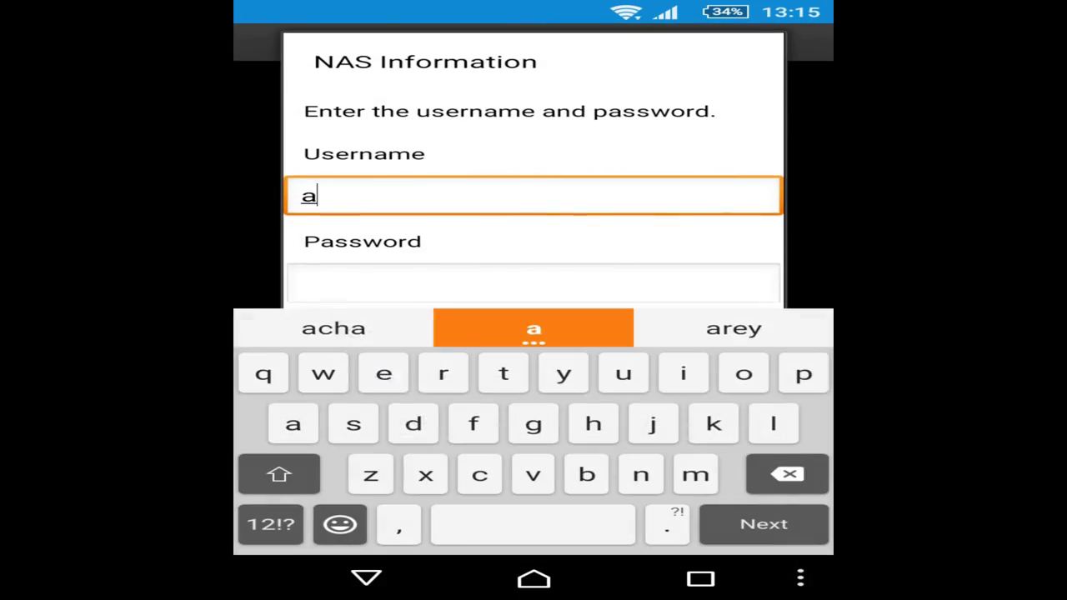
{"action": "key", "text": "Return"}
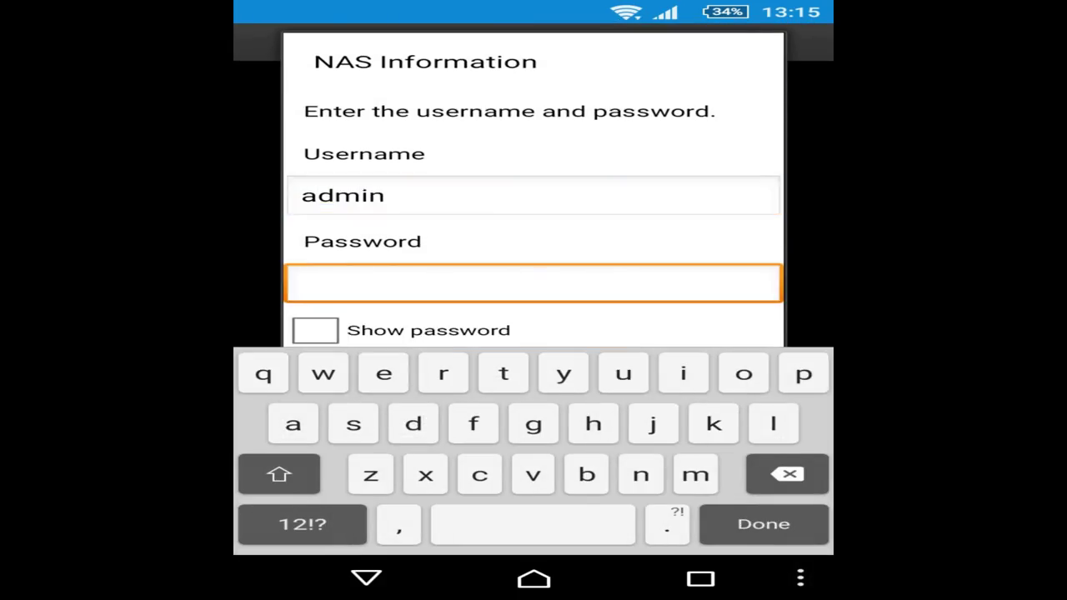
{"action": "key", "text": "Return"}
{"action": "left_click", "coordinate": [658, 467]}
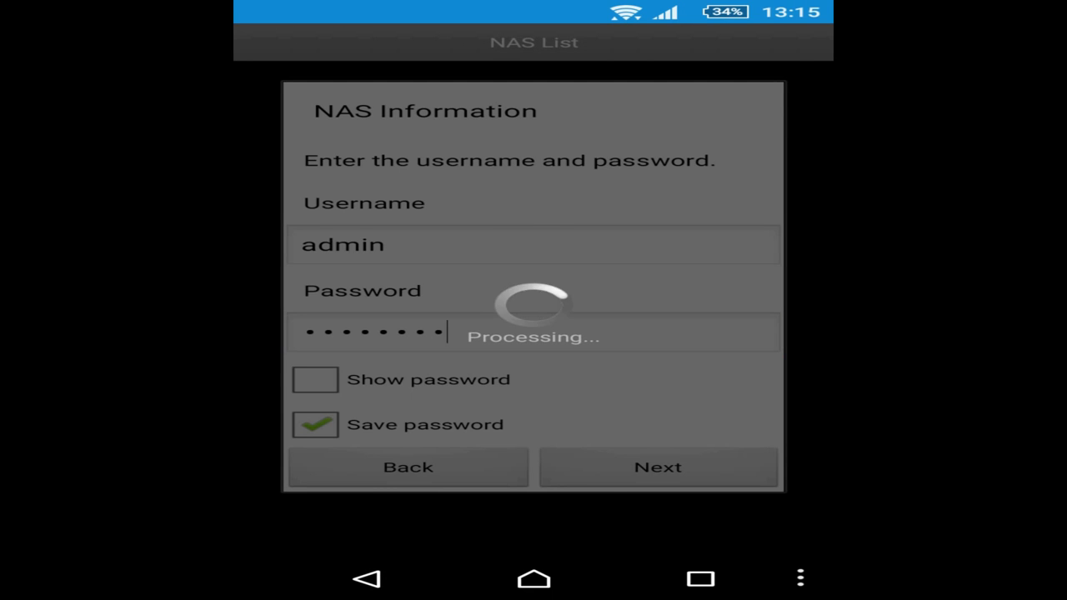